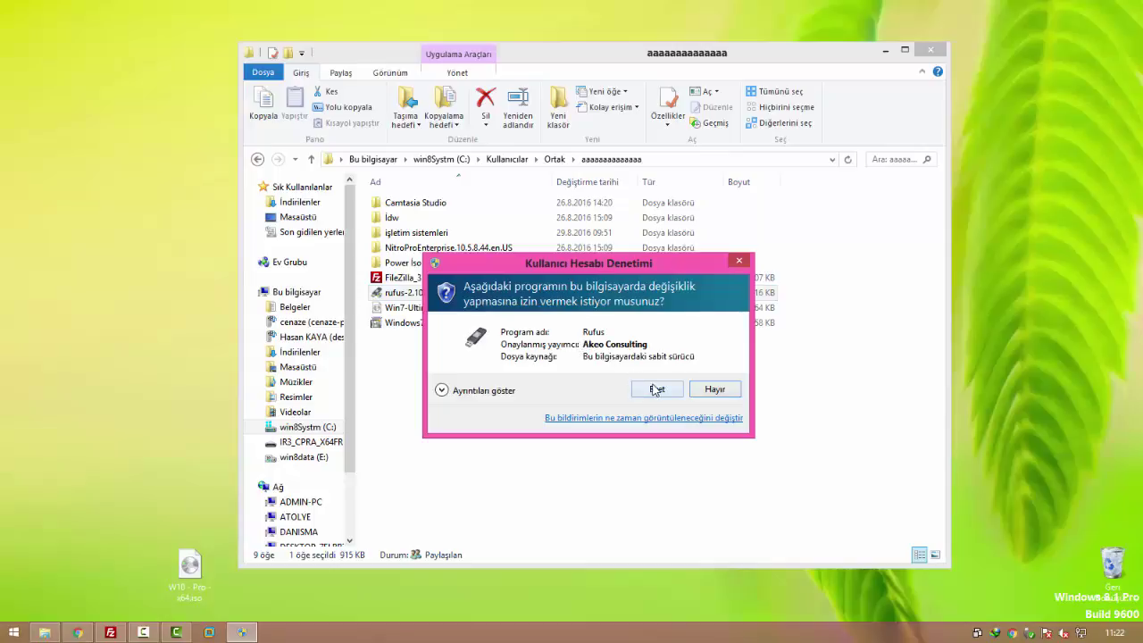
# - Allow Rufus to make changes and choose the partition scheme "MBR Bölüm Düzeni: BIOS ya da UEFI için"
pyautogui.click(656, 389)
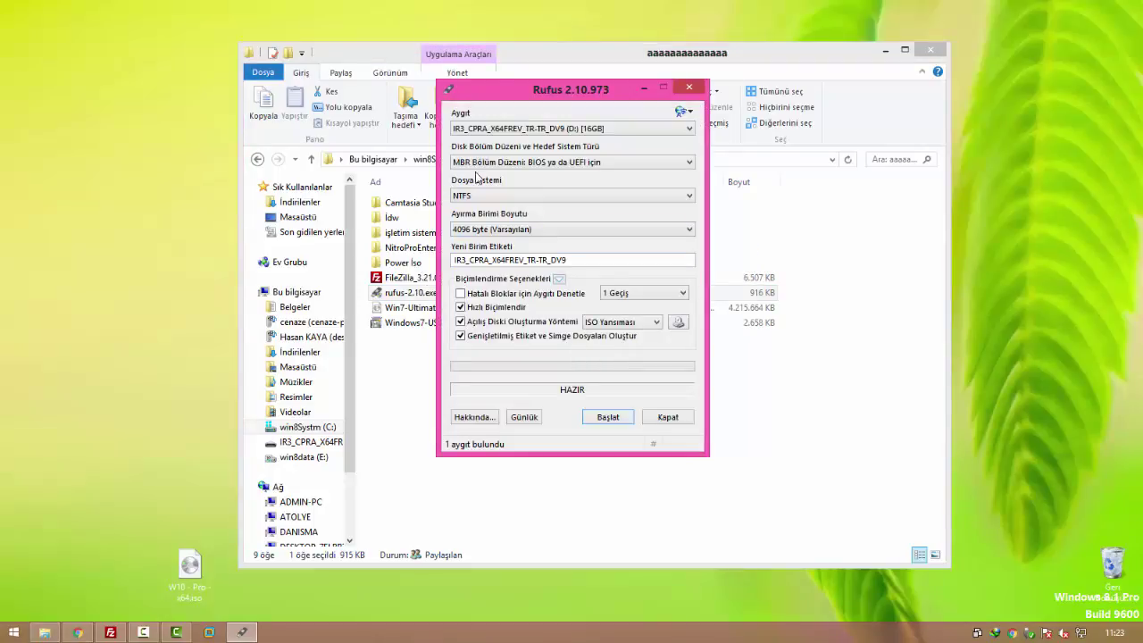
pyautogui.click(504, 163)
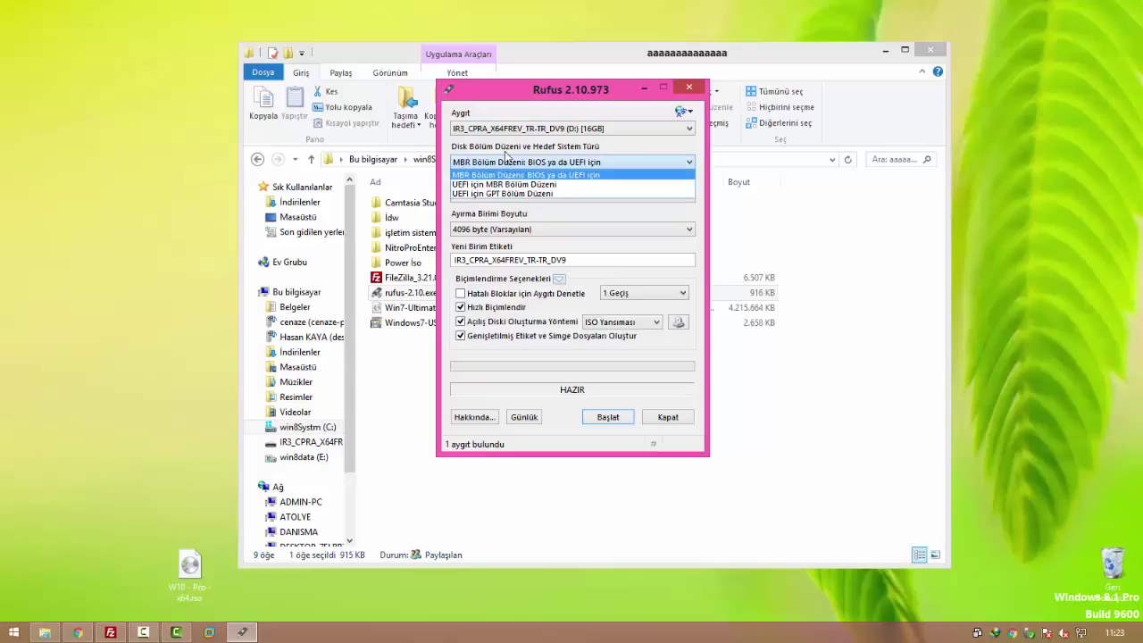
pyautogui.click(506, 131)
pyautogui.click(507, 131)
pyautogui.click(507, 141)
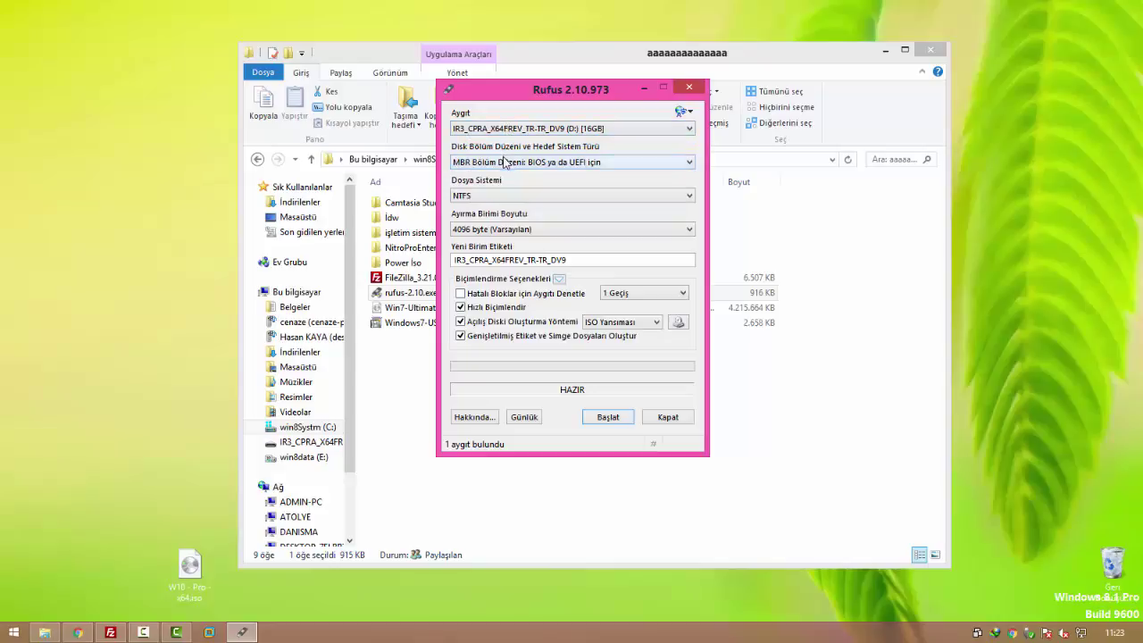
pyautogui.click(507, 163)
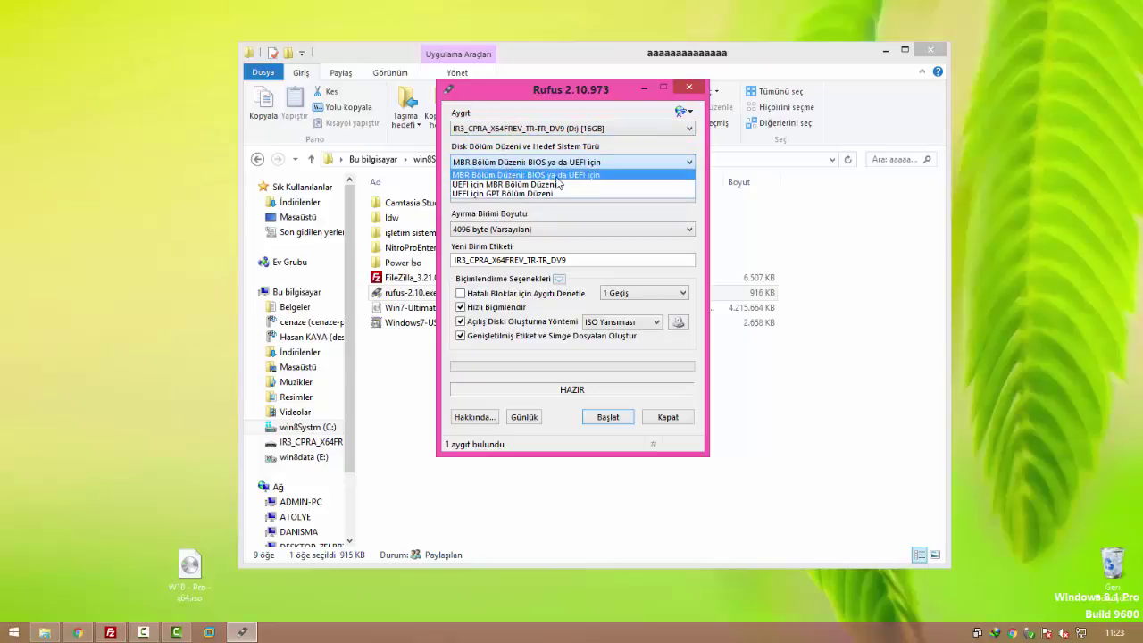
pyautogui.click(538, 175)
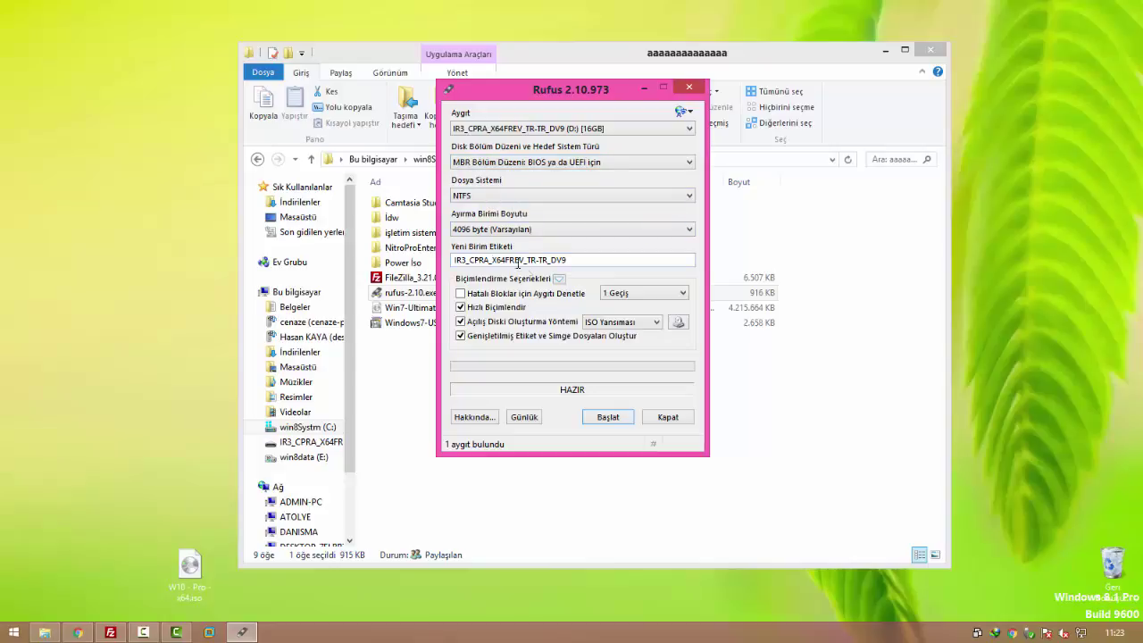
# - Start choosing an ISO image for the boot disk and browse to the win8Systm (C:) drive
pyautogui.click(679, 322)
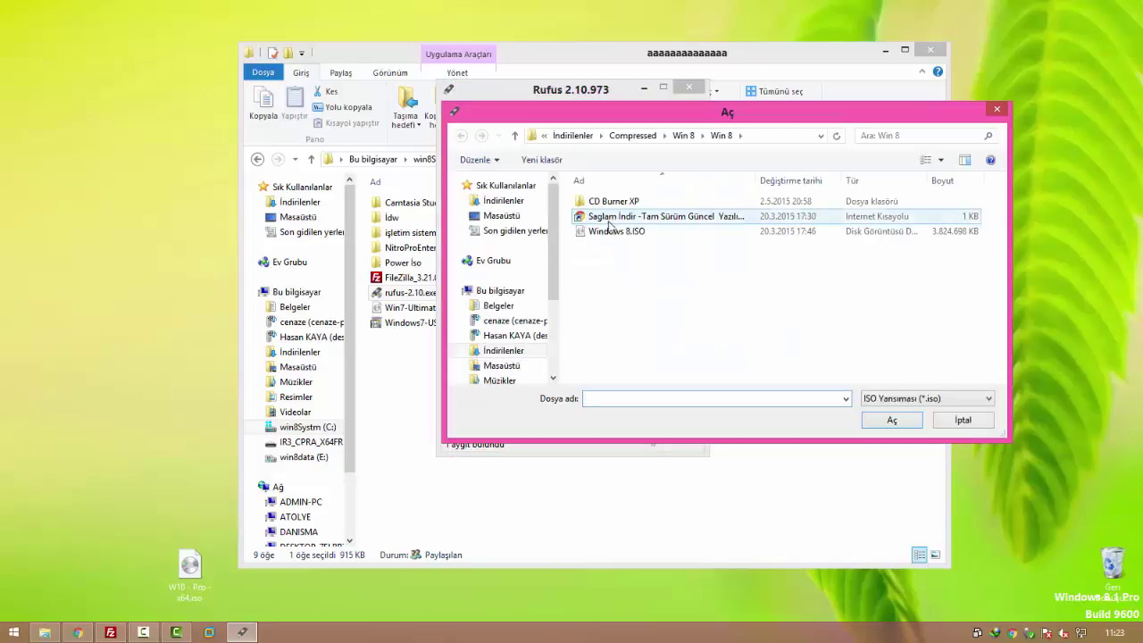
pyautogui.click(680, 135)
pyautogui.click(638, 136)
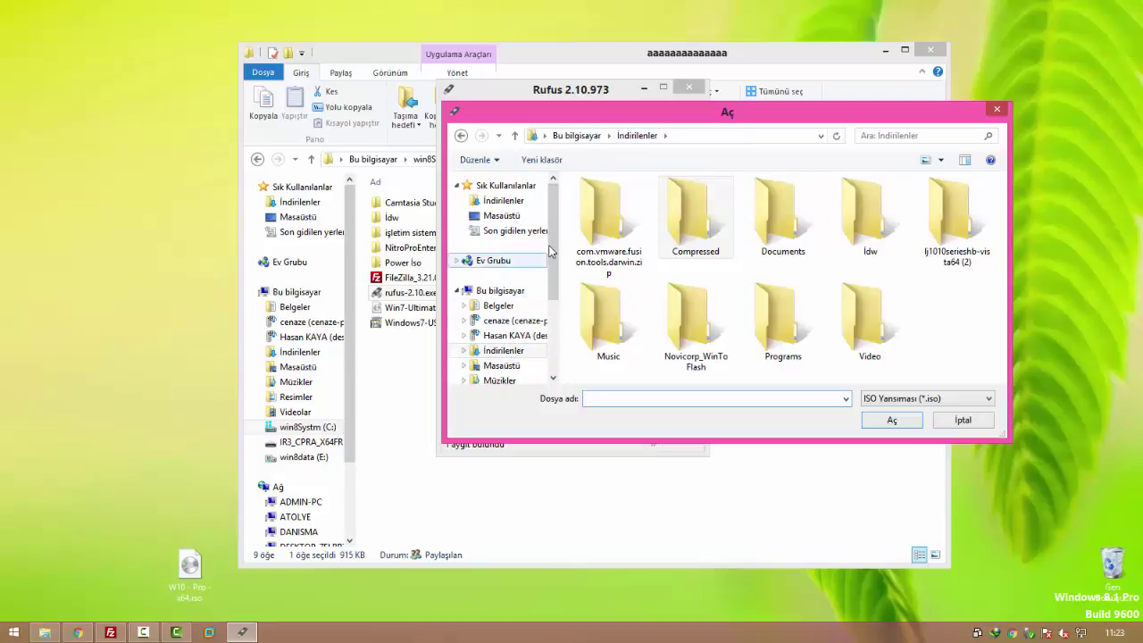
pyautogui.scroll(-3, 505, 268)
pyautogui.click(511, 299)
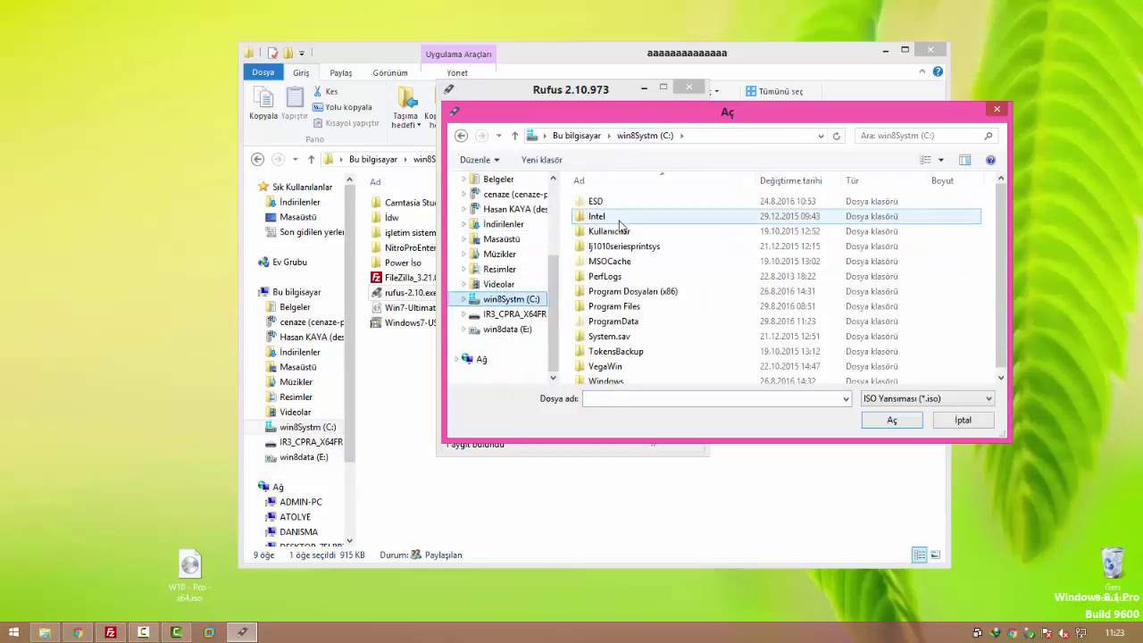
pyautogui.doubleClick(597, 220)
pyautogui.scroll(1, 533, 269)
pyautogui.click(511, 359)
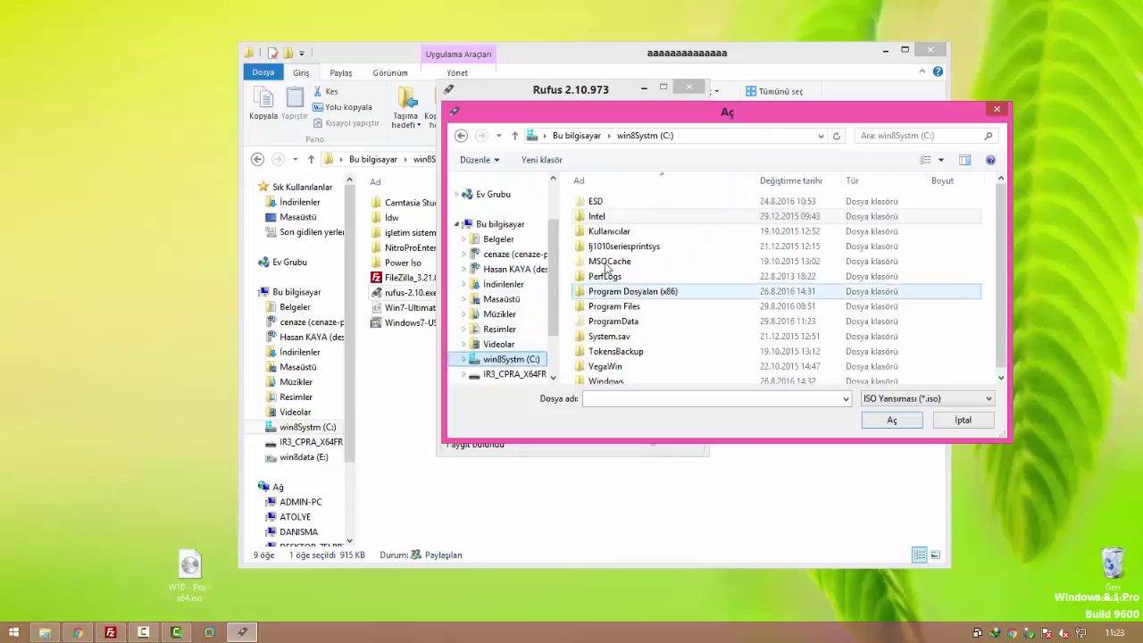
# - Load Win7-Ultimate-Tr-Sp1-x64-fullucretsizindir.iso from the aaaaaaaaaaaaaa folder under Kullanıcılar > Ortak
pyautogui.doubleClick(606, 230)
pyautogui.doubleClick(599, 217)
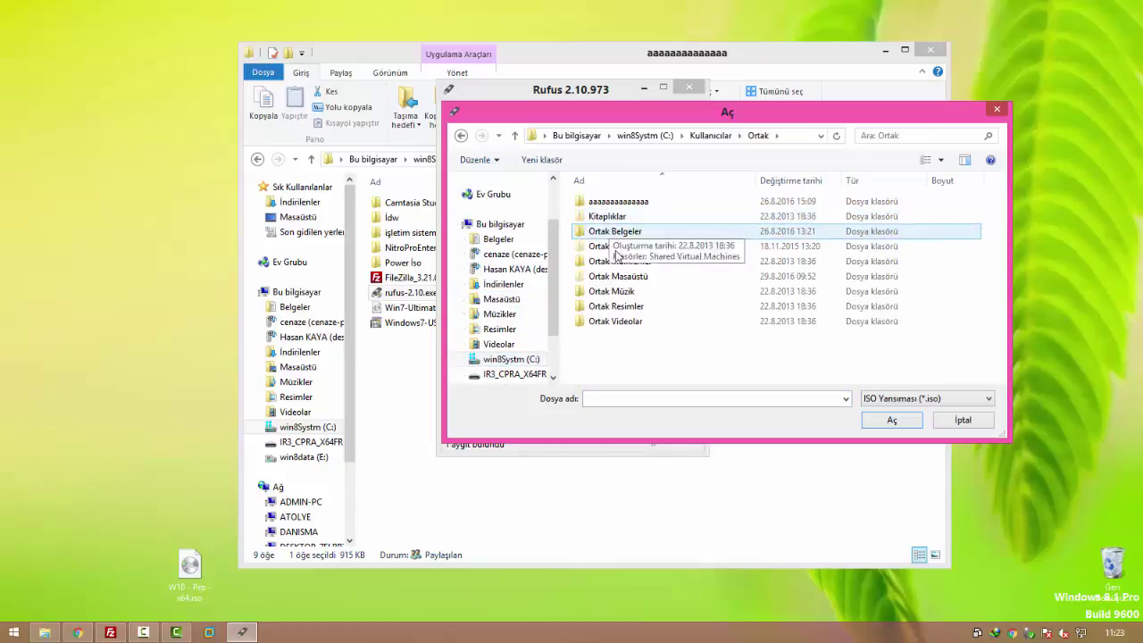
pyautogui.doubleClick(616, 201)
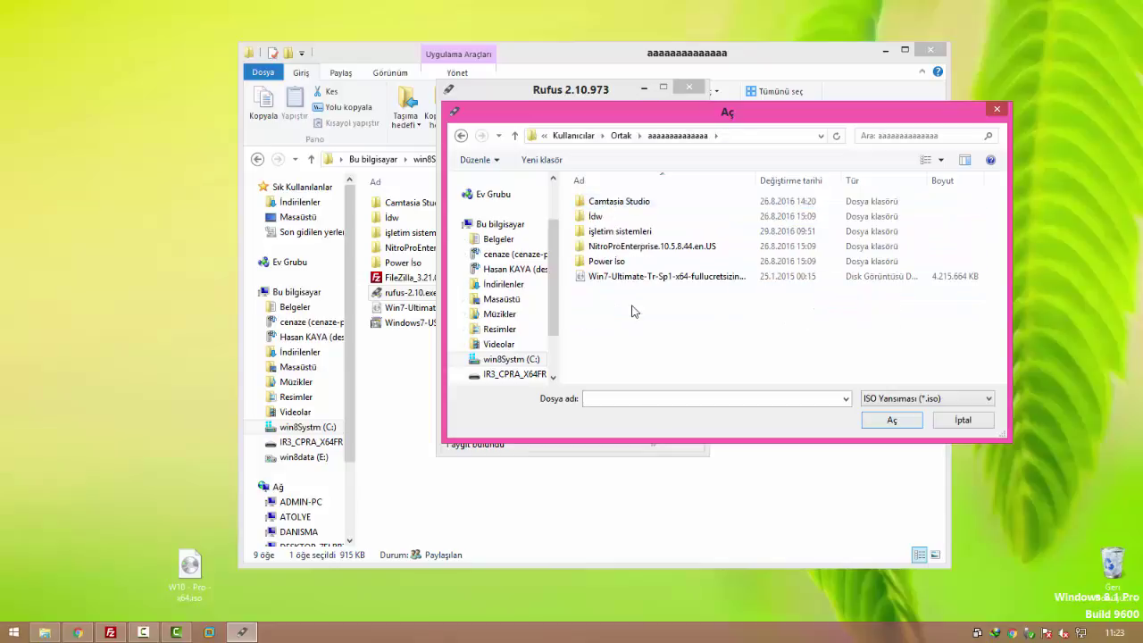
pyautogui.click(640, 278)
pyautogui.click(893, 422)
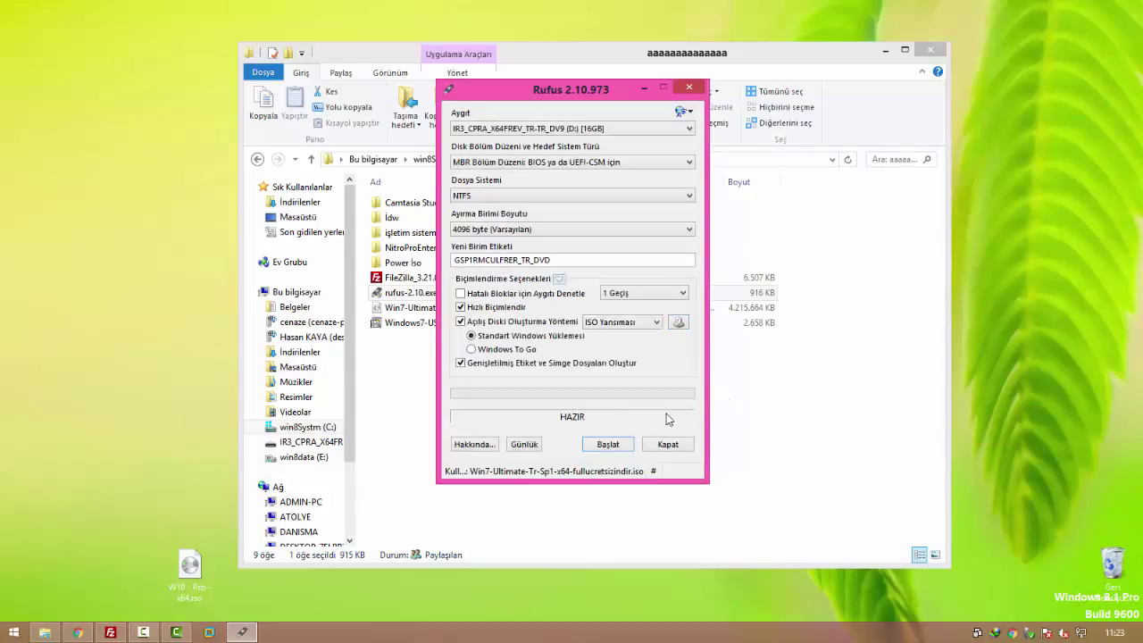
# - Try to write the Windows 7 image to the 16 GB USB drive, accepting the erasure of its data
pyautogui.click(608, 446)
pyautogui.click(637, 379)
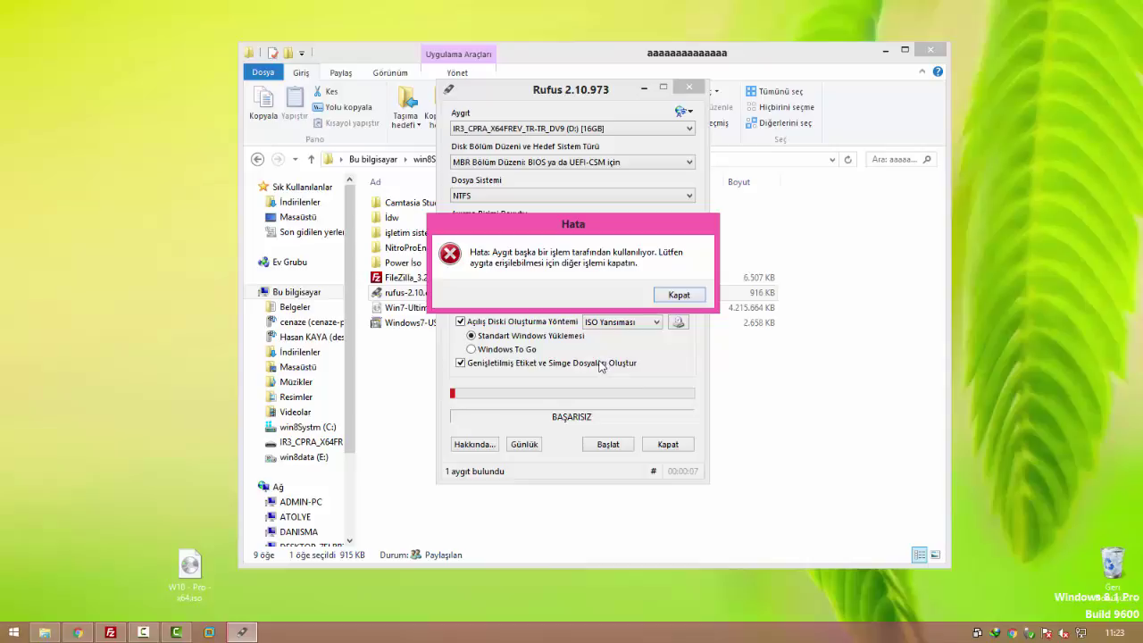
pyautogui.click(670, 295)
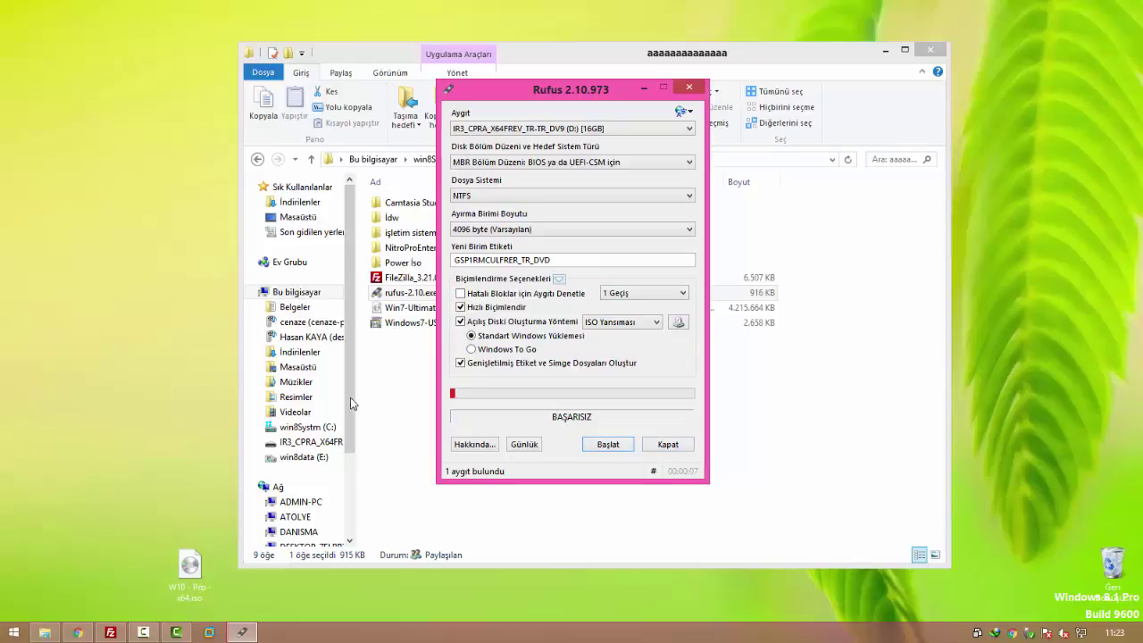
# - In File Explorer, format the USB drive (D:) with the FAT32 file system and close the format dialog
pyautogui.click(309, 442)
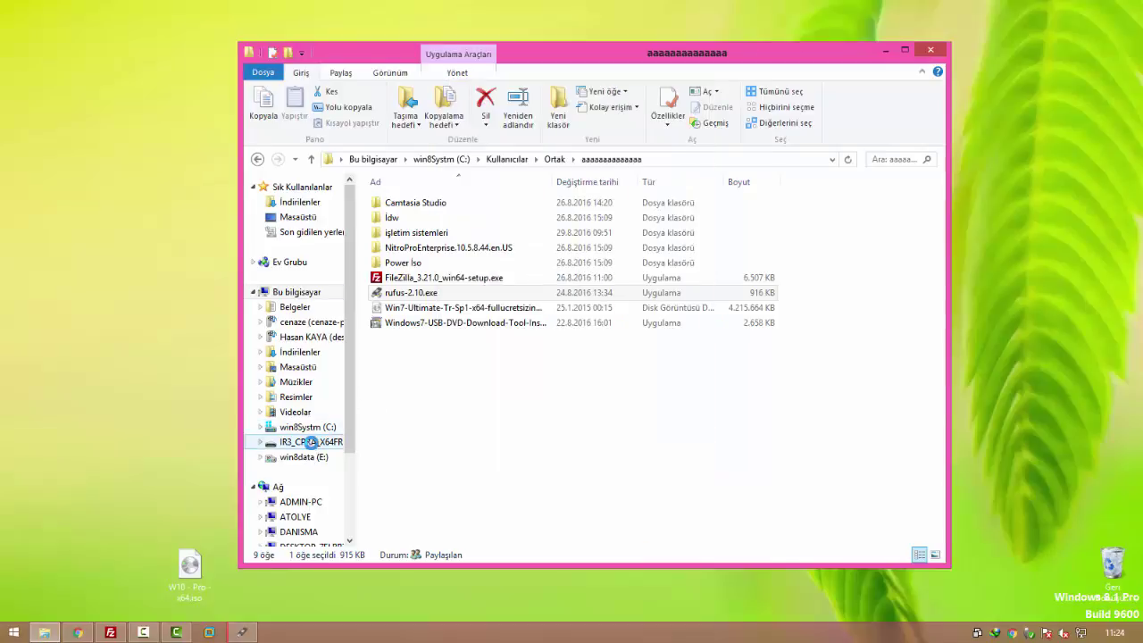
pyautogui.rightClick(310, 442)
pyautogui.click(382, 300)
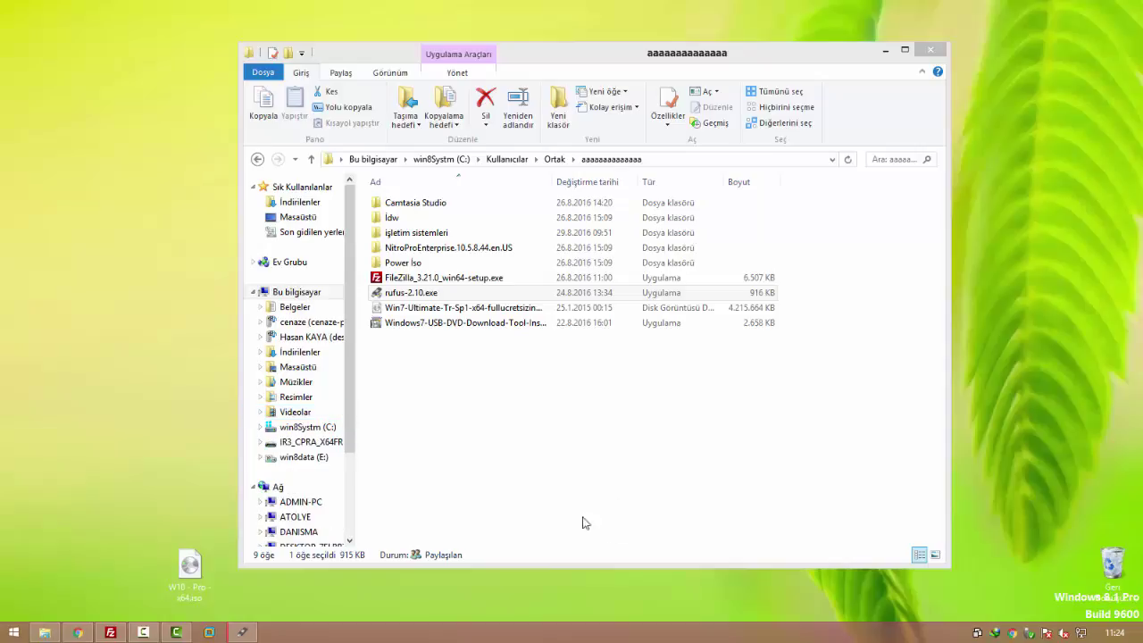
pyautogui.rightClick(322, 440)
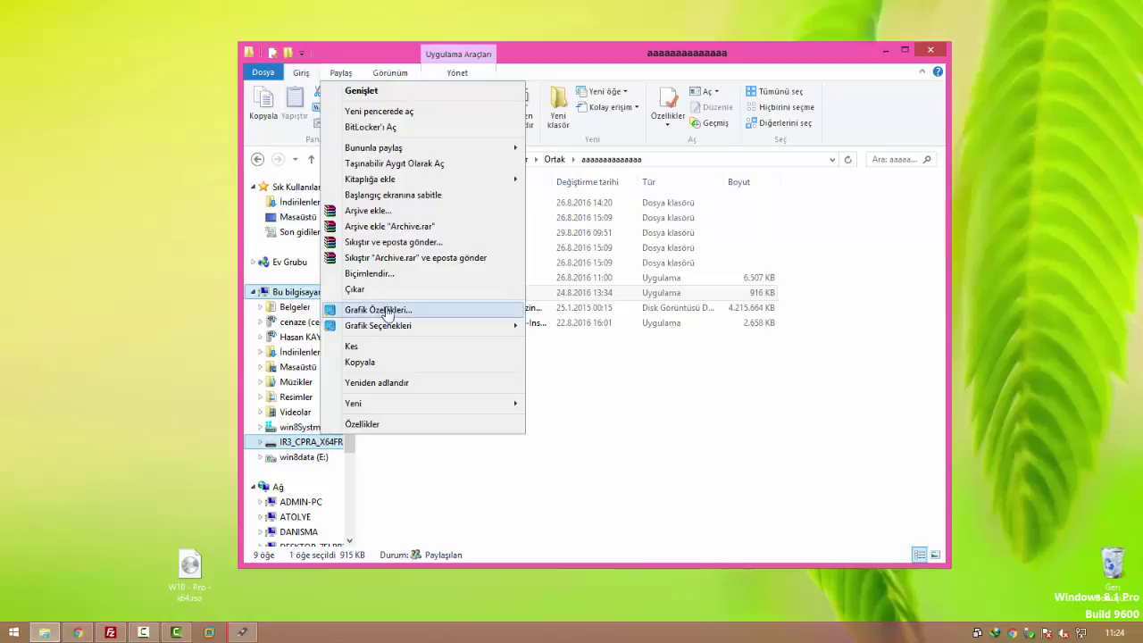
pyautogui.click(384, 273)
pyautogui.click(398, 336)
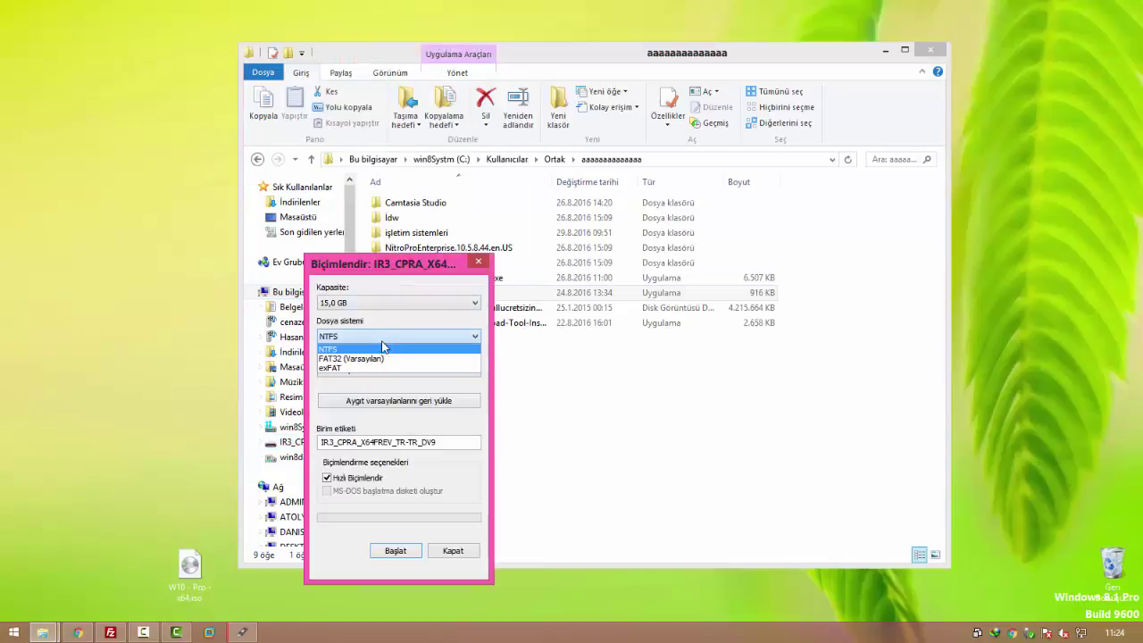
pyautogui.click(357, 358)
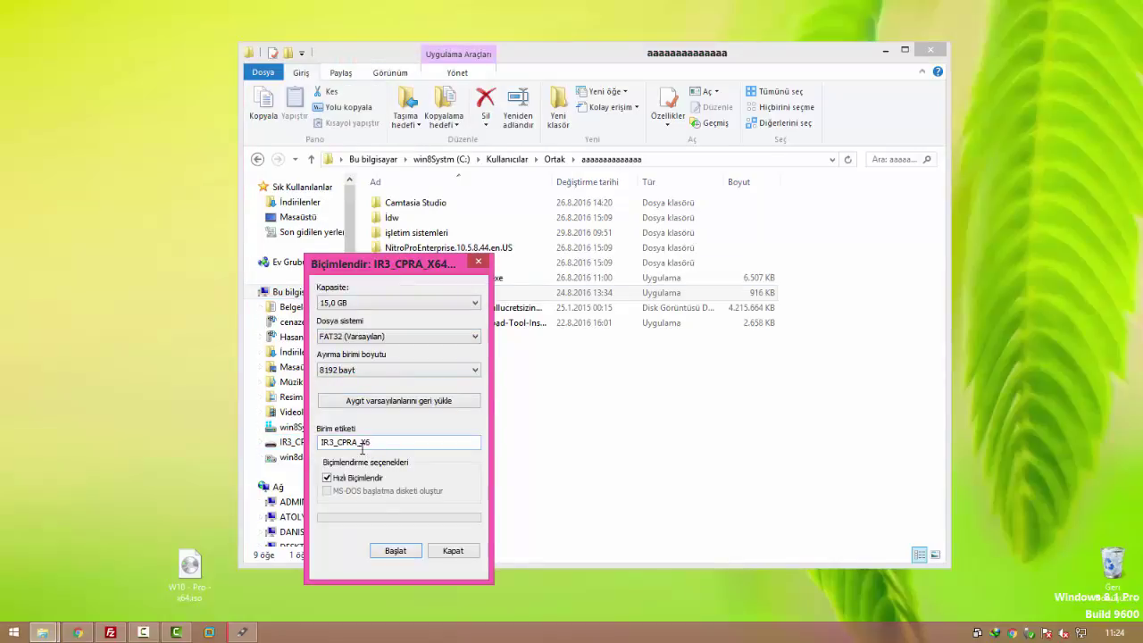
pyautogui.click(395, 550)
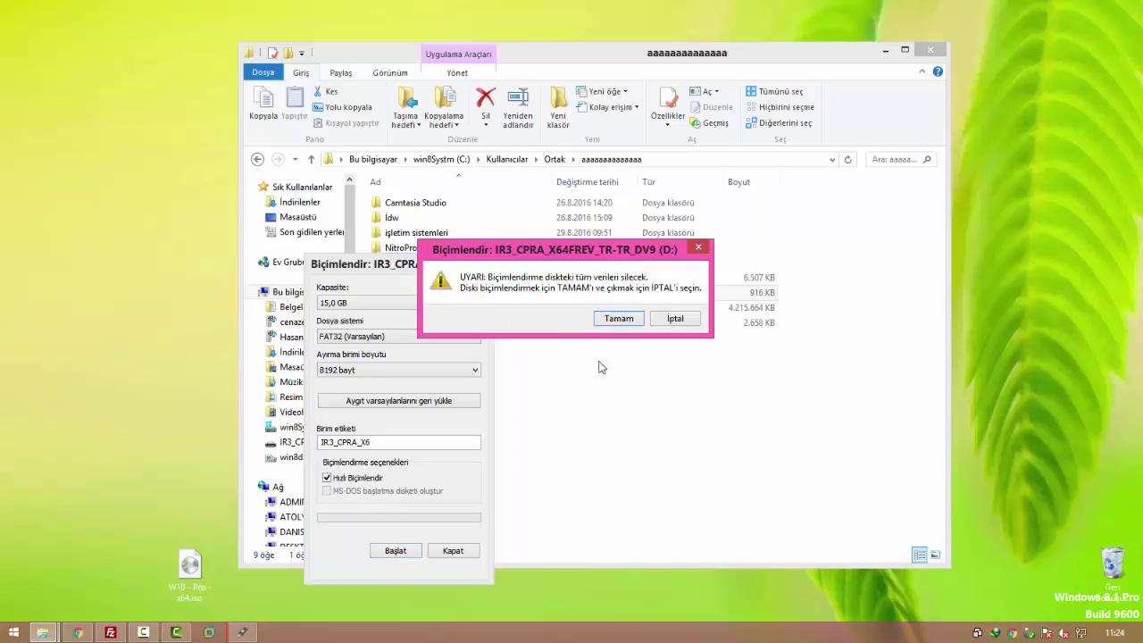
pyautogui.click(616, 319)
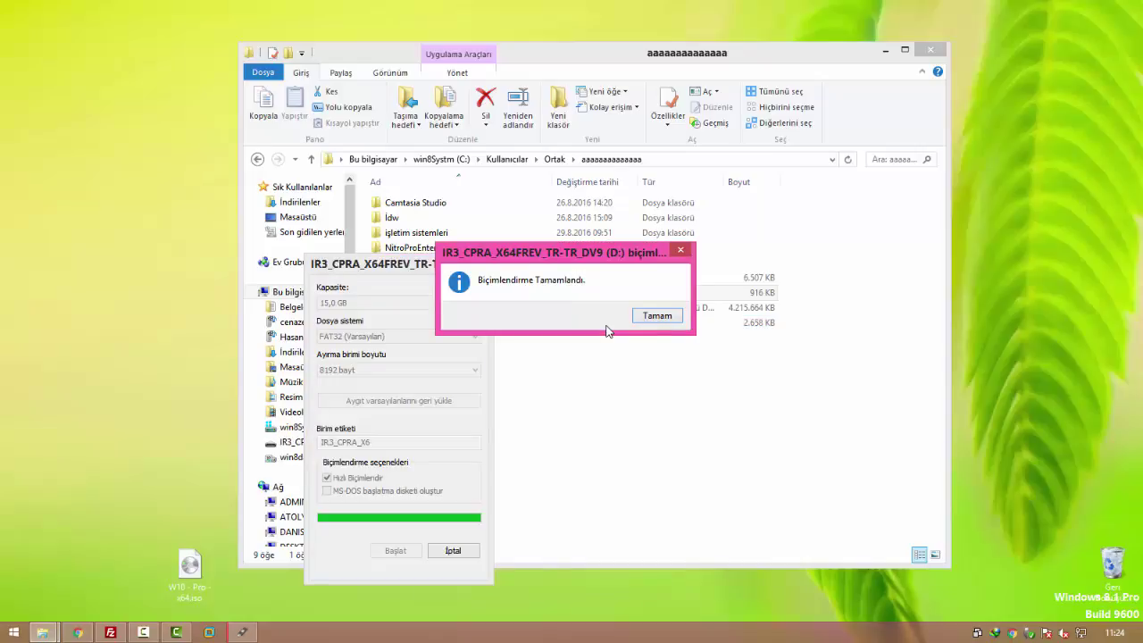
pyautogui.click(674, 317)
pyautogui.click(452, 550)
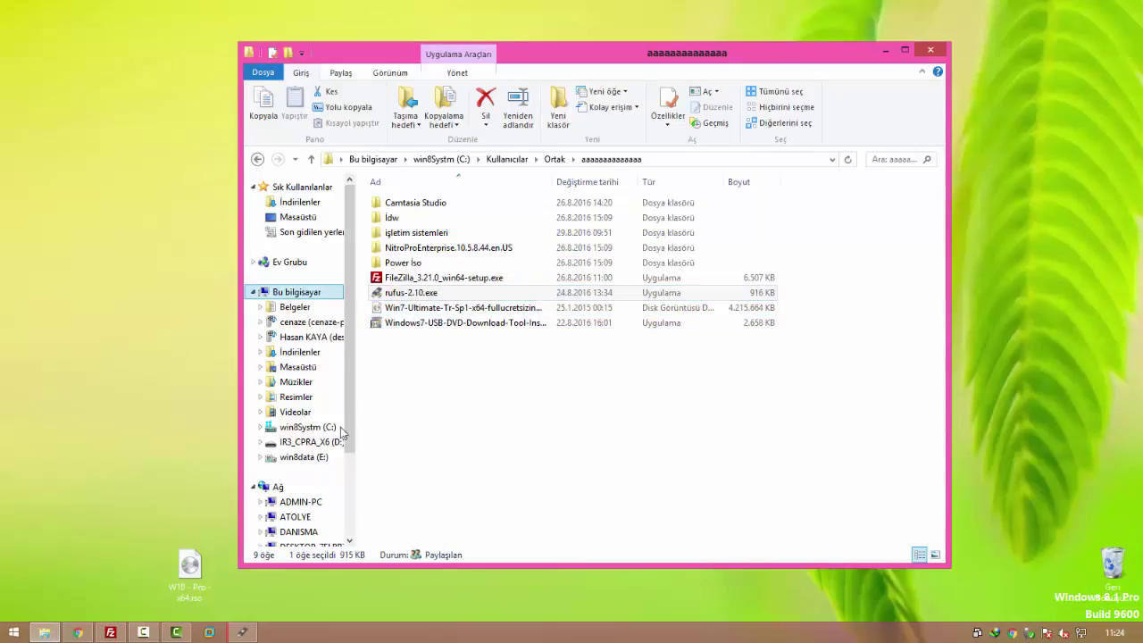
# - Switch back to Rufus, write the Windows 7 image to the USB drive accepting data erasure, and close Rufus when finished
pyautogui.click(242, 632)
pyautogui.click(604, 445)
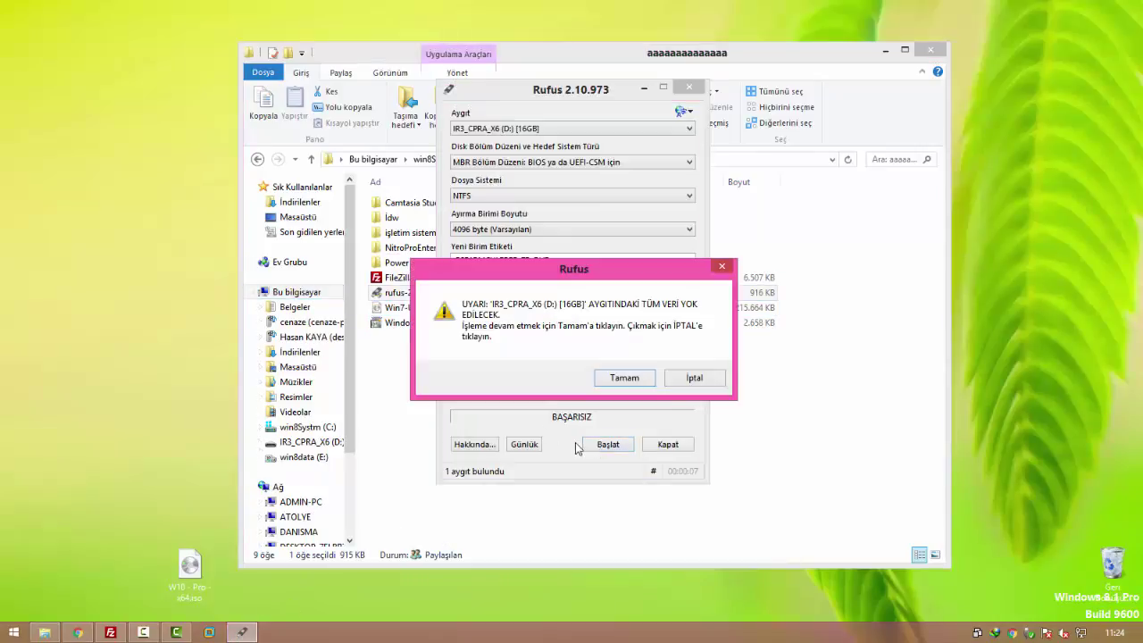
pyautogui.click(625, 379)
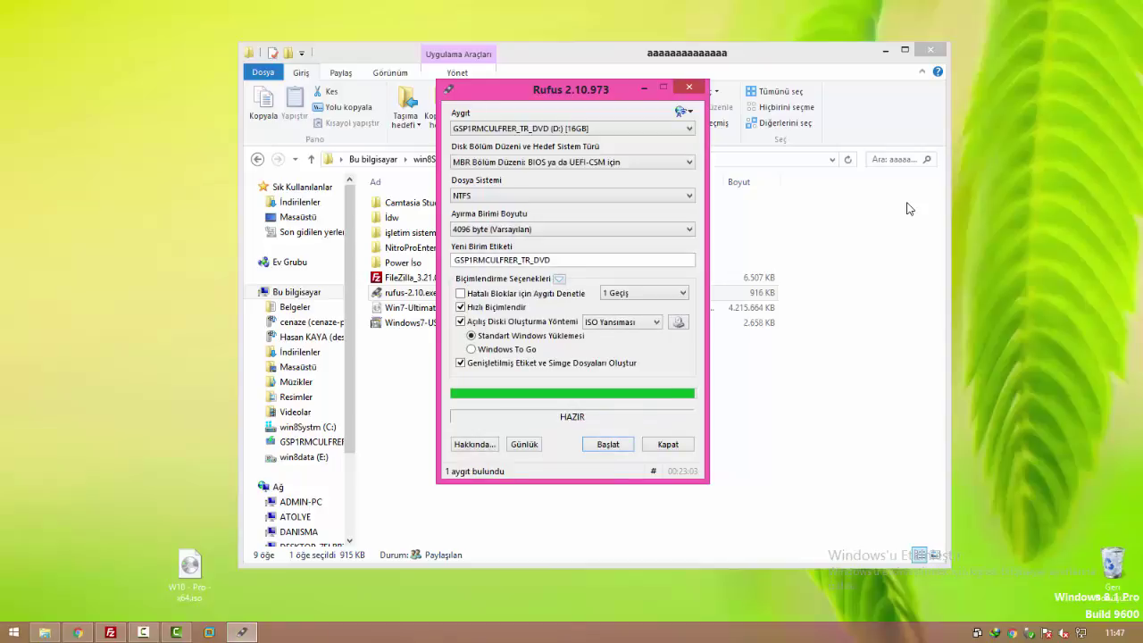
pyautogui.click(668, 444)
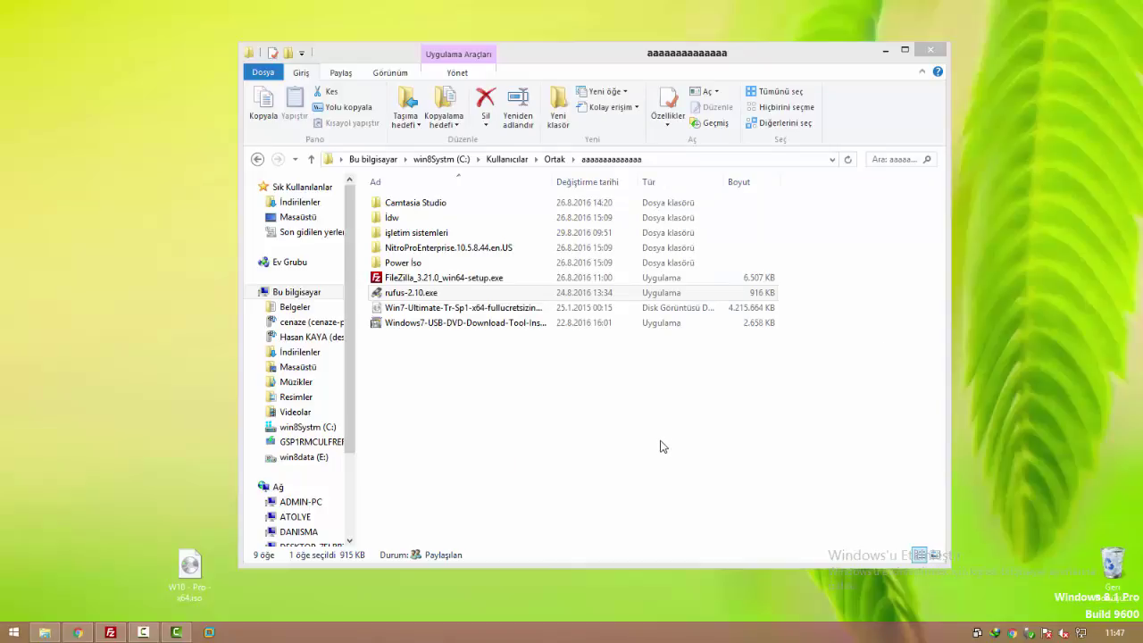